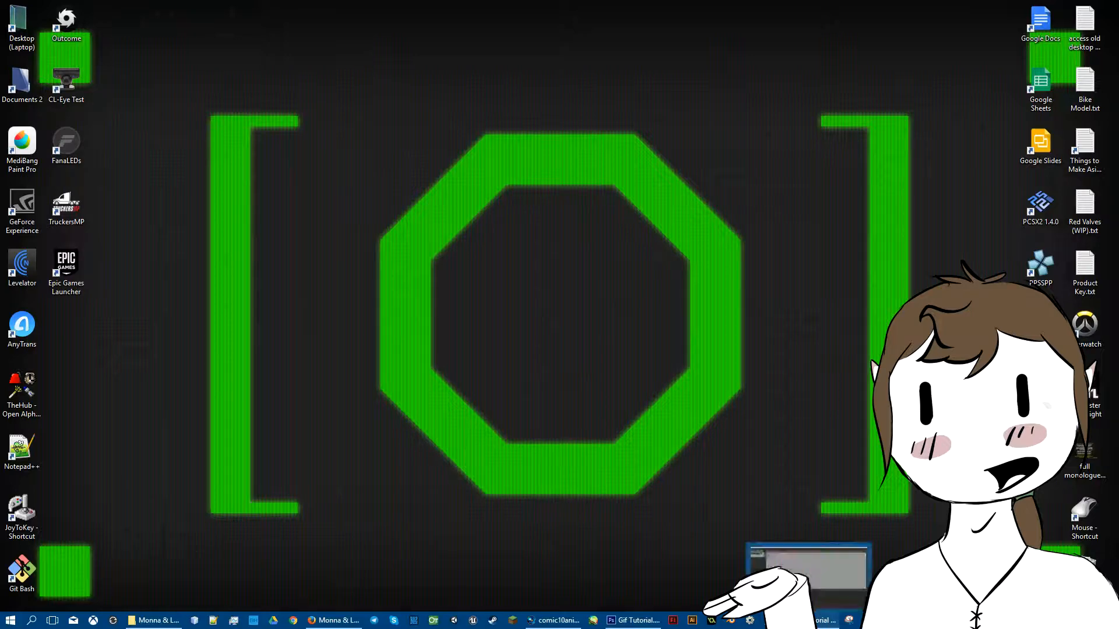
Step: Preview the finished comic10ani.gif animation in the photo viewer, then minimize it
click(904, 621)
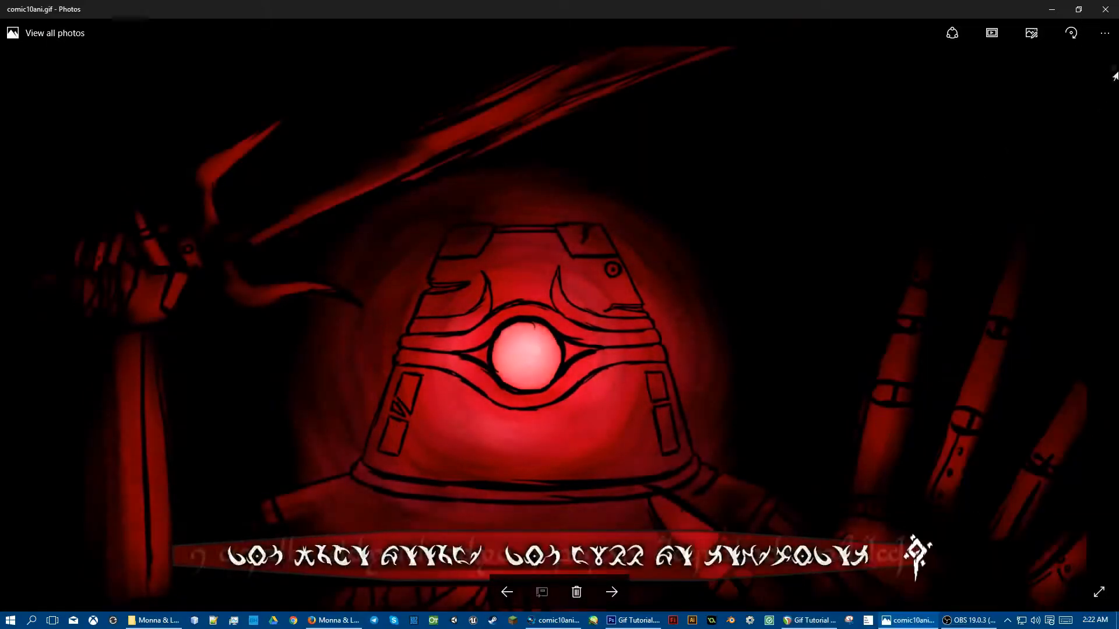
click(1052, 10)
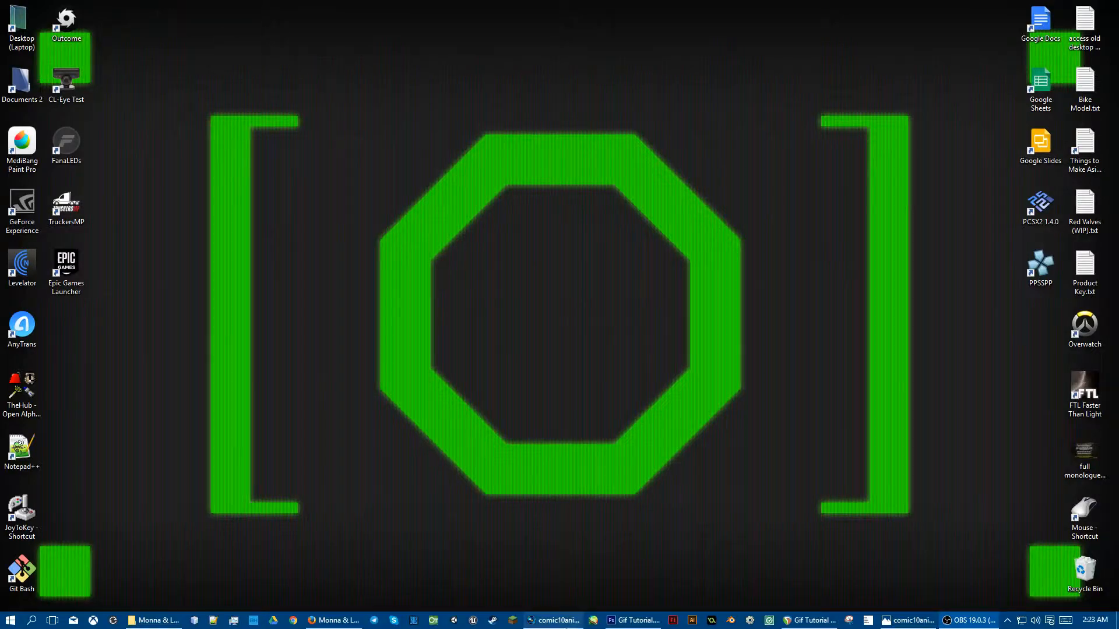
Step: Switch to the Vegas Pro project and scrub the timeline to preview the animated comic sequence
click(553, 620)
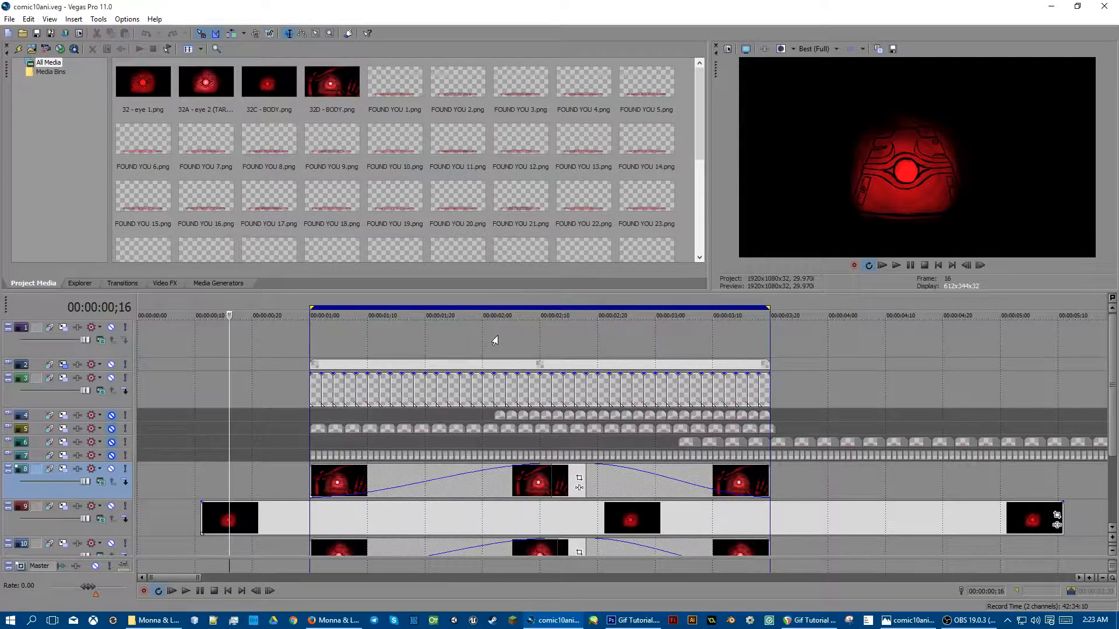
click(312, 338)
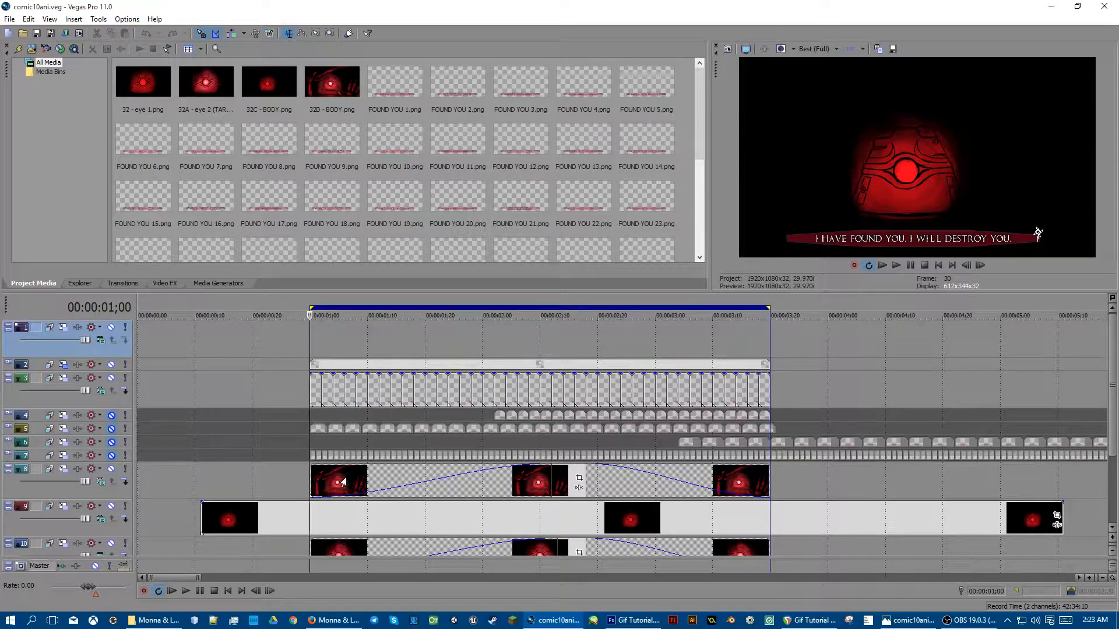
click(417, 486)
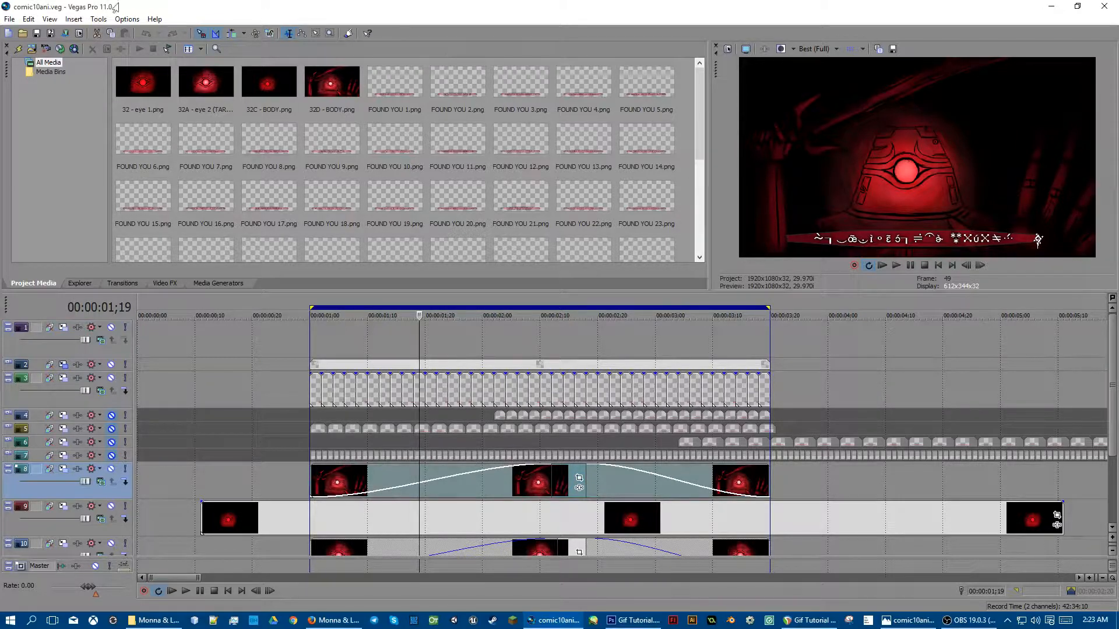
Step: Open the Render As dialog for the project, then close it and minimize the video editor
click(9, 19)
click(9, 19)
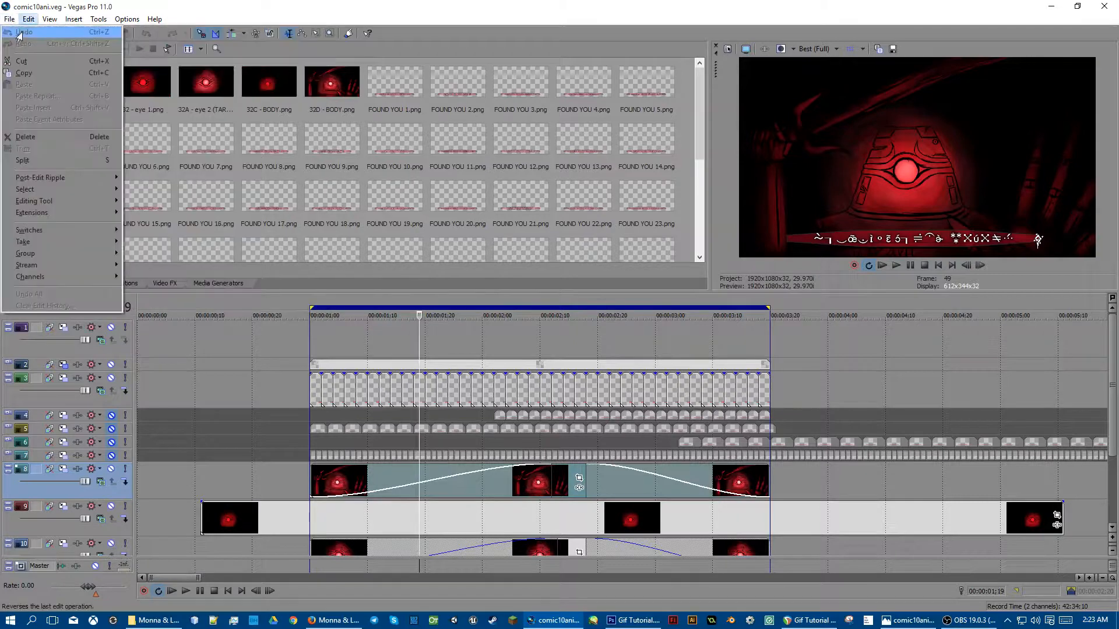
click(9, 19)
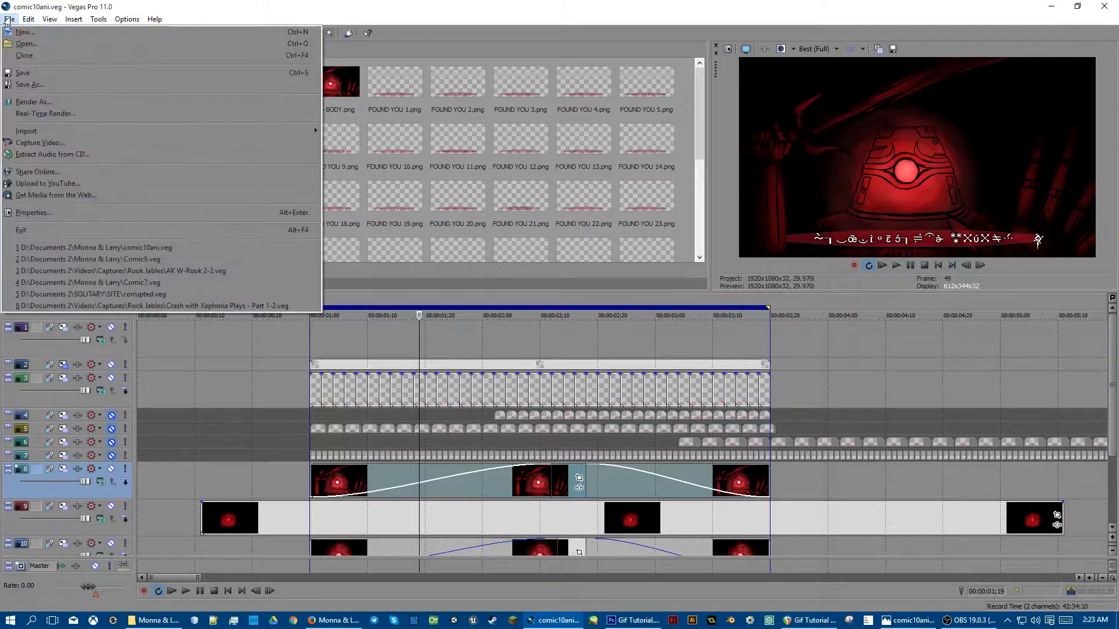
click(19, 102)
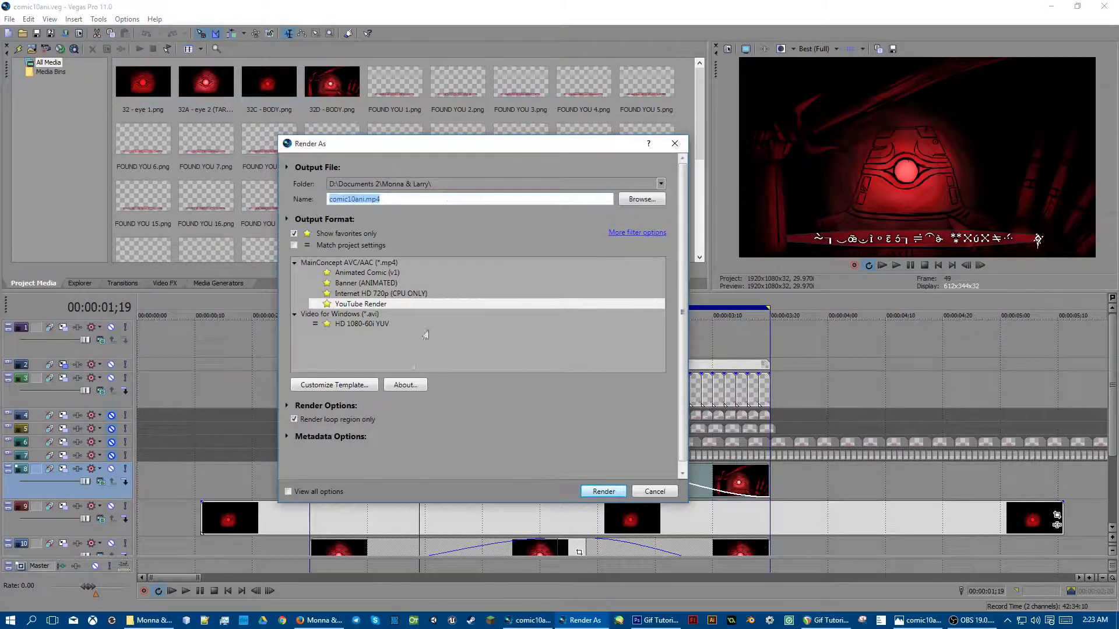
click(675, 143)
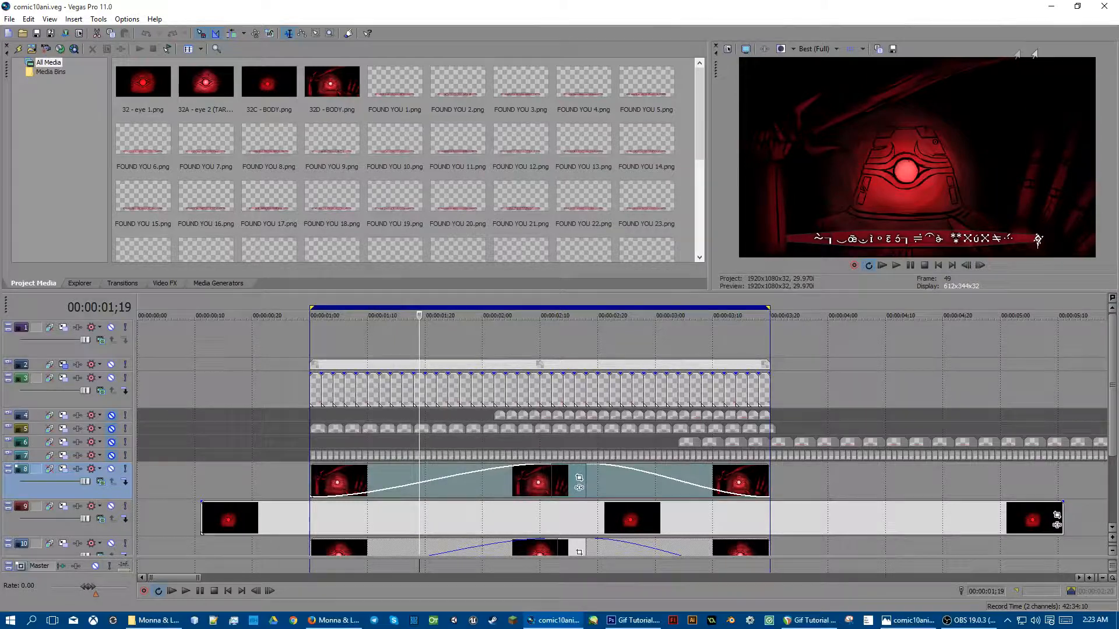
click(1053, 8)
Step: Switch to the browser and compare the Giphy GIF Maker and Convertio MP4-to-GIF pages
click(333, 620)
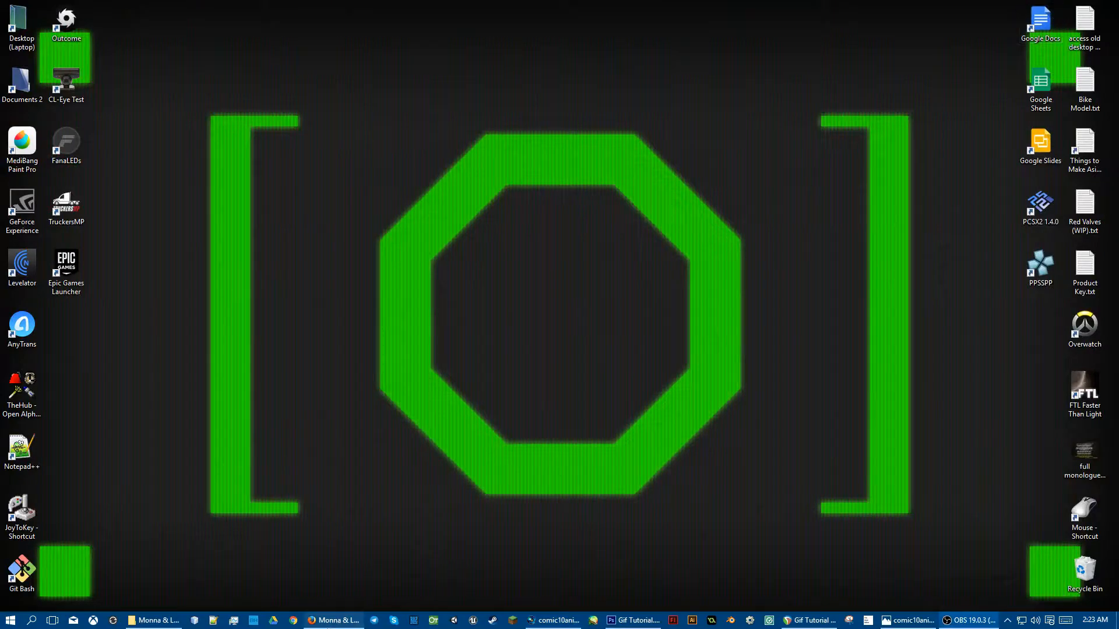
click(832, 7)
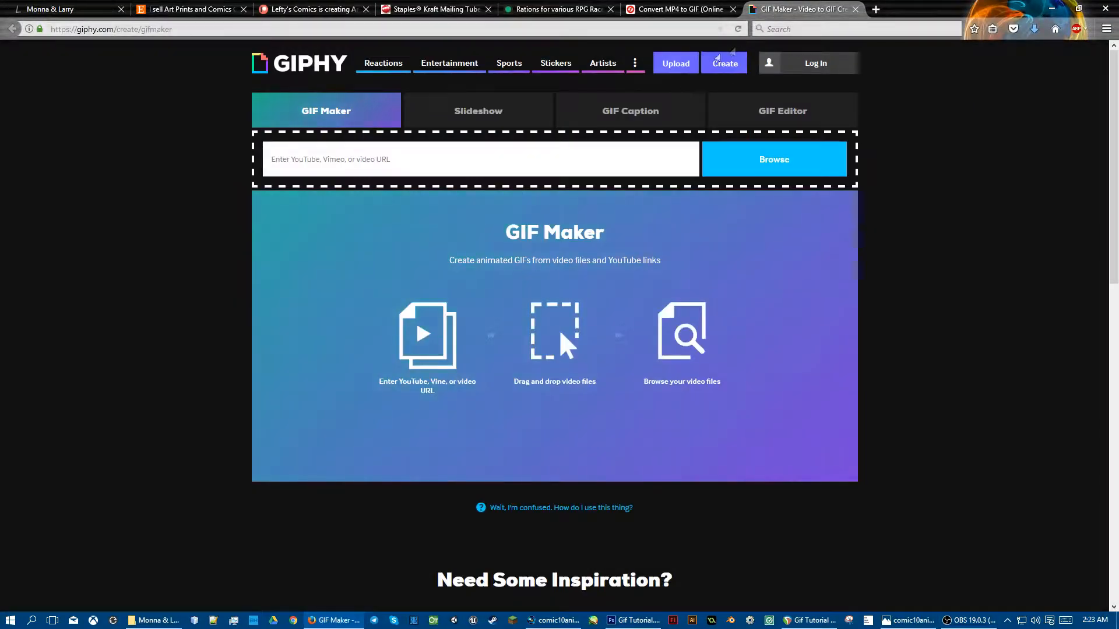
click(718, 5)
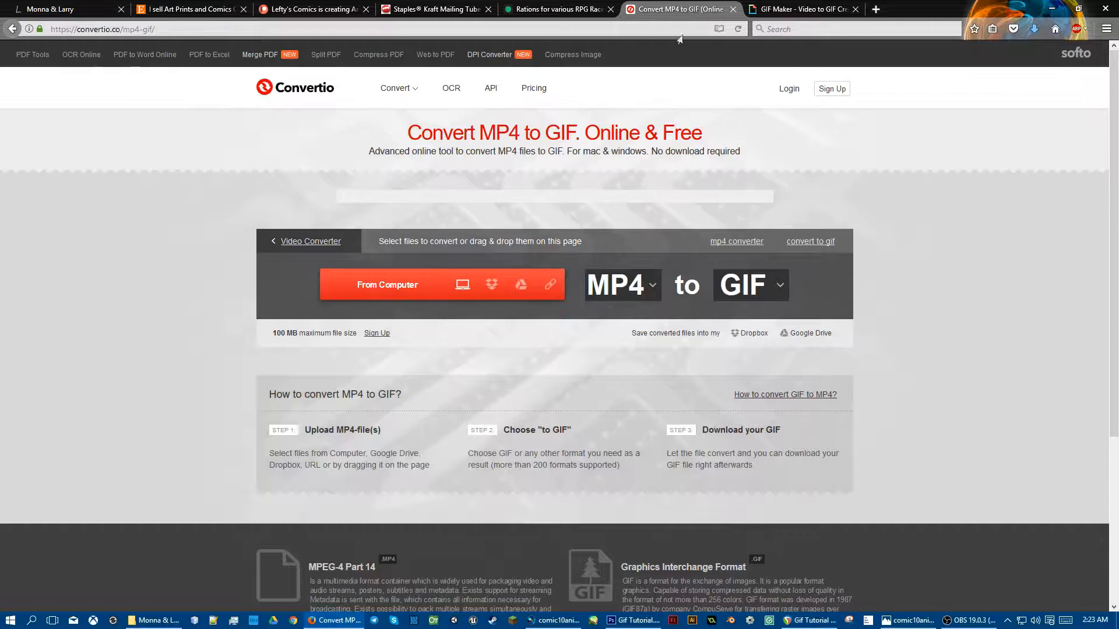
click(801, 9)
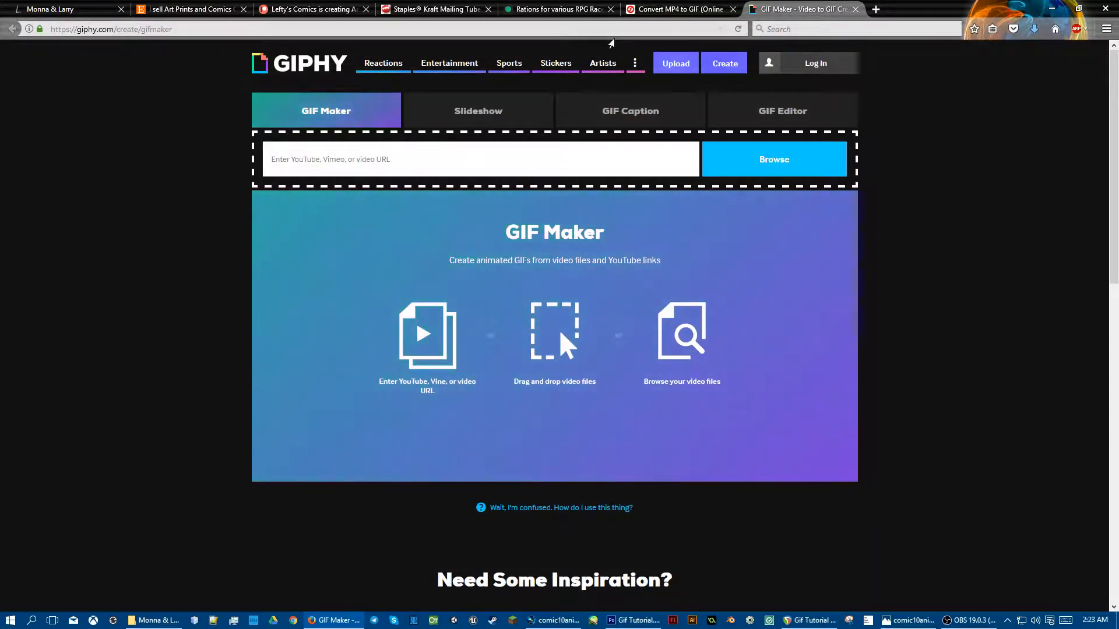
click(681, 8)
click(759, 7)
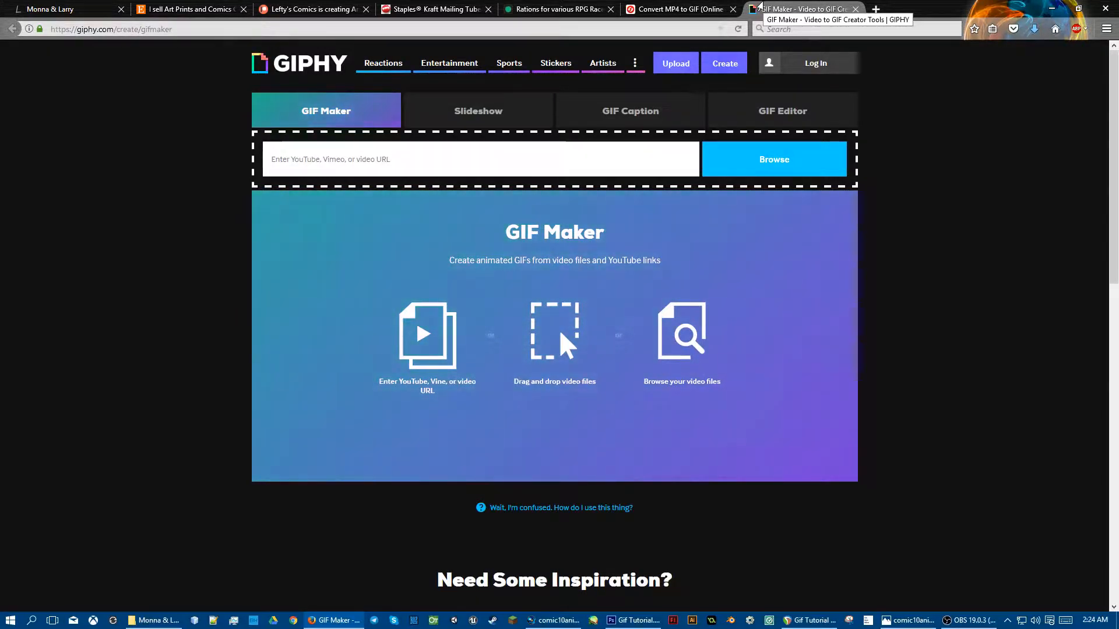
click(674, 9)
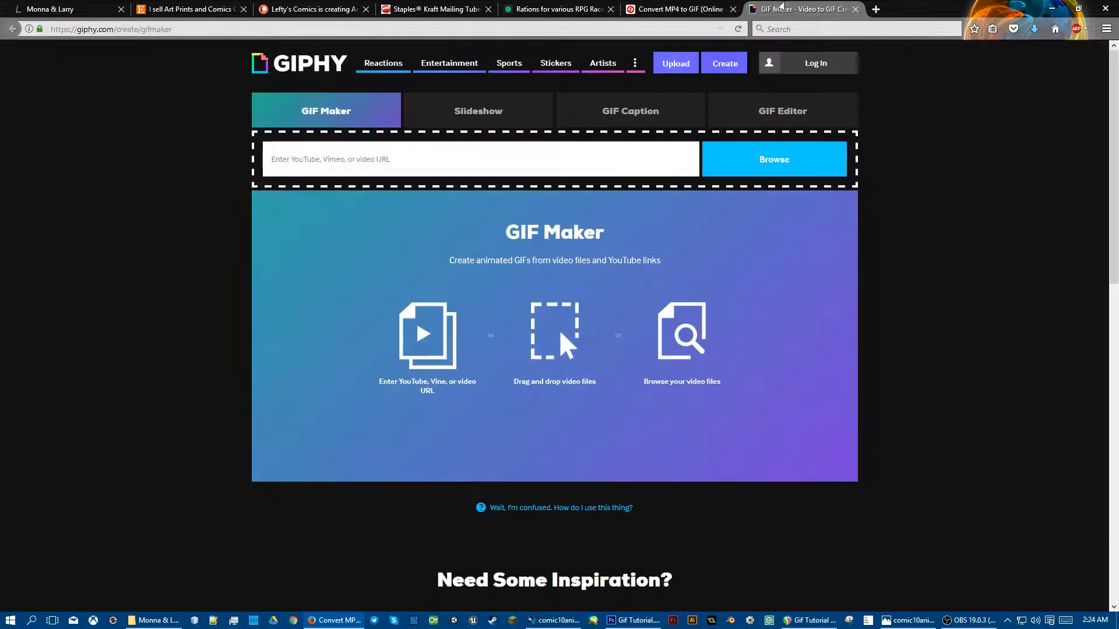
click(781, 8)
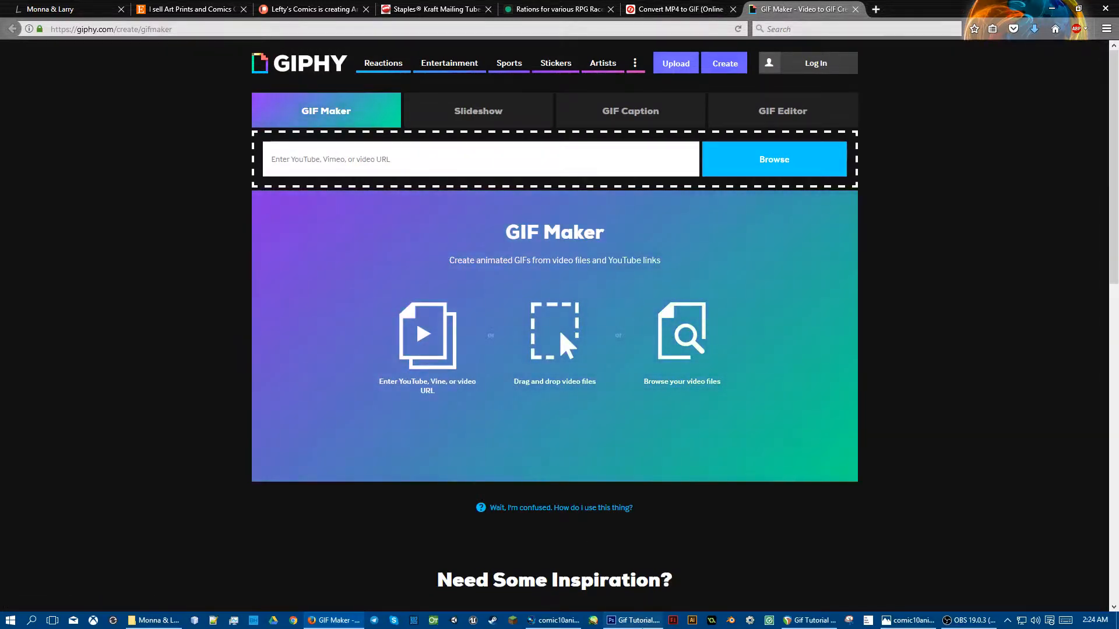
click(633, 620)
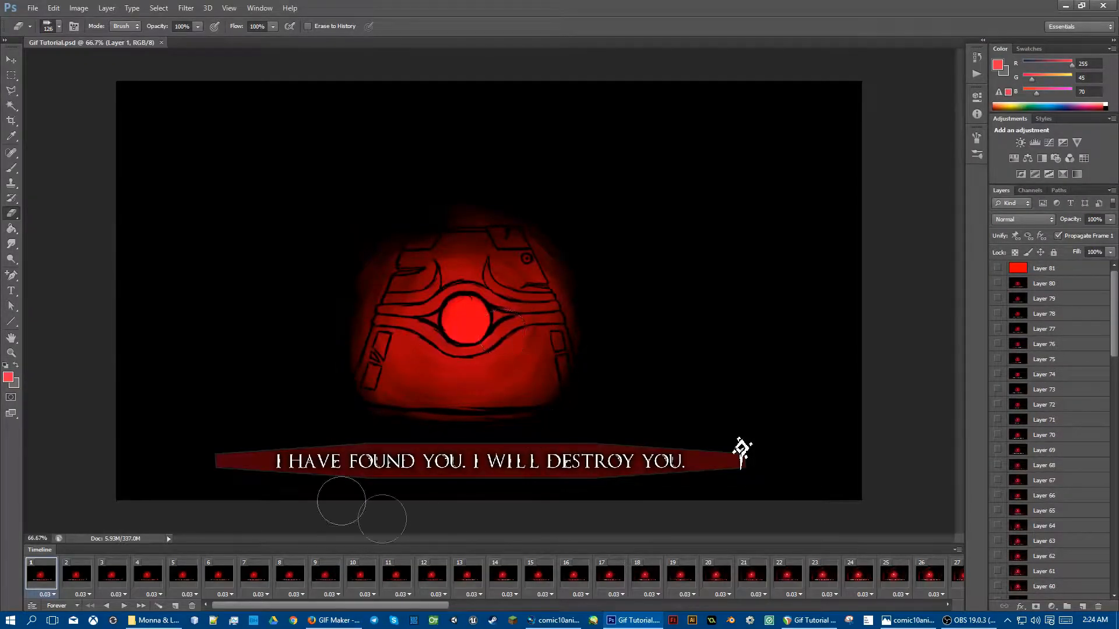
click(625, 627)
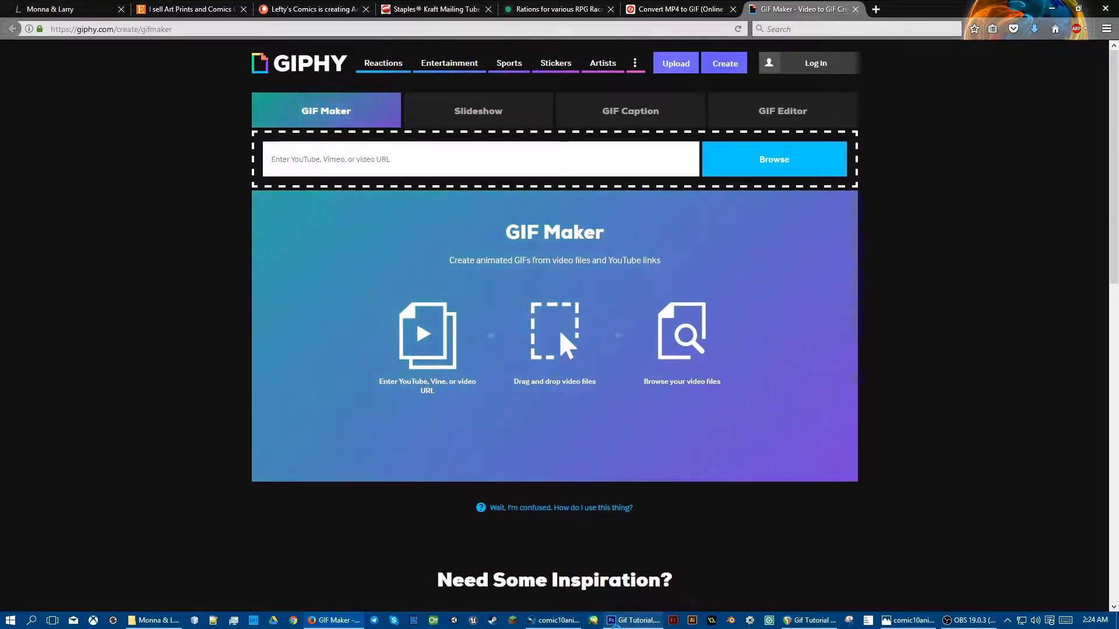
mouse_move(627, 619)
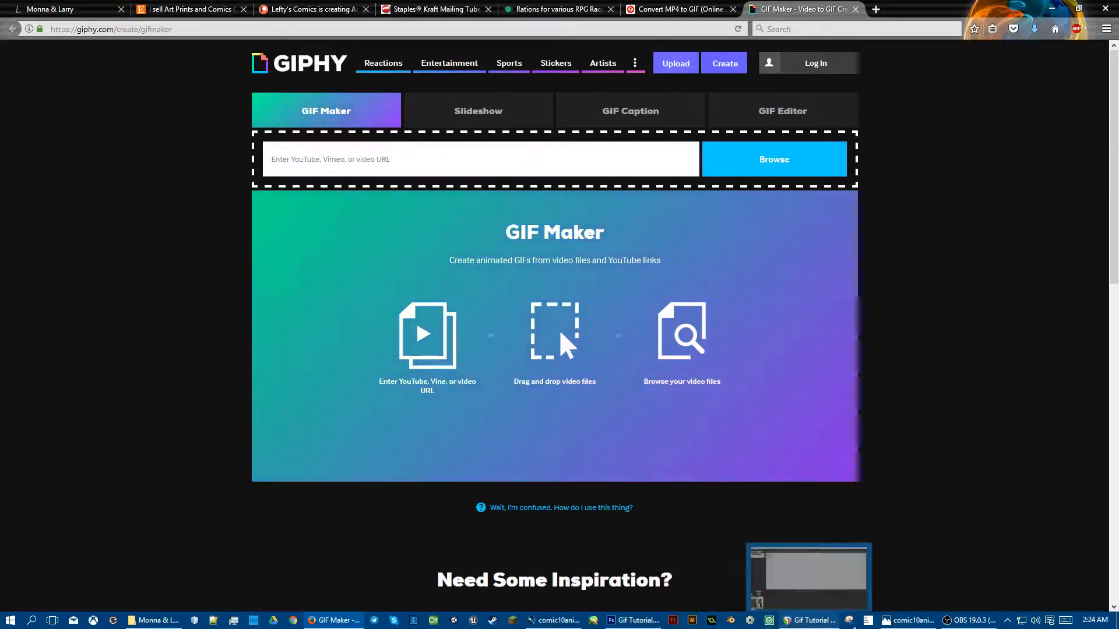
mouse_move(894, 623)
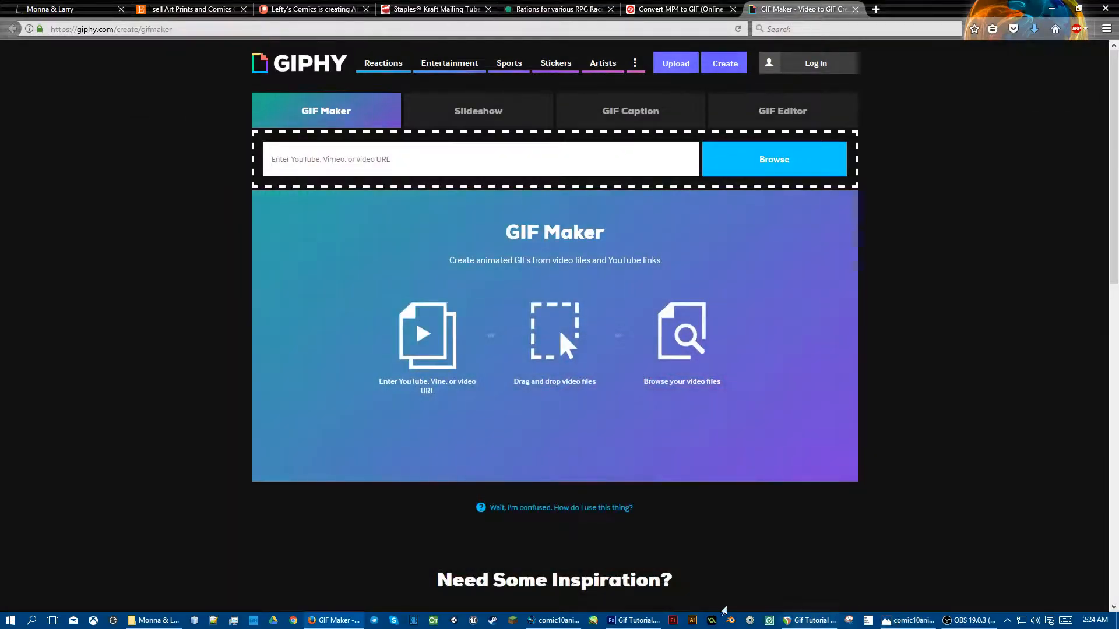
click(634, 621)
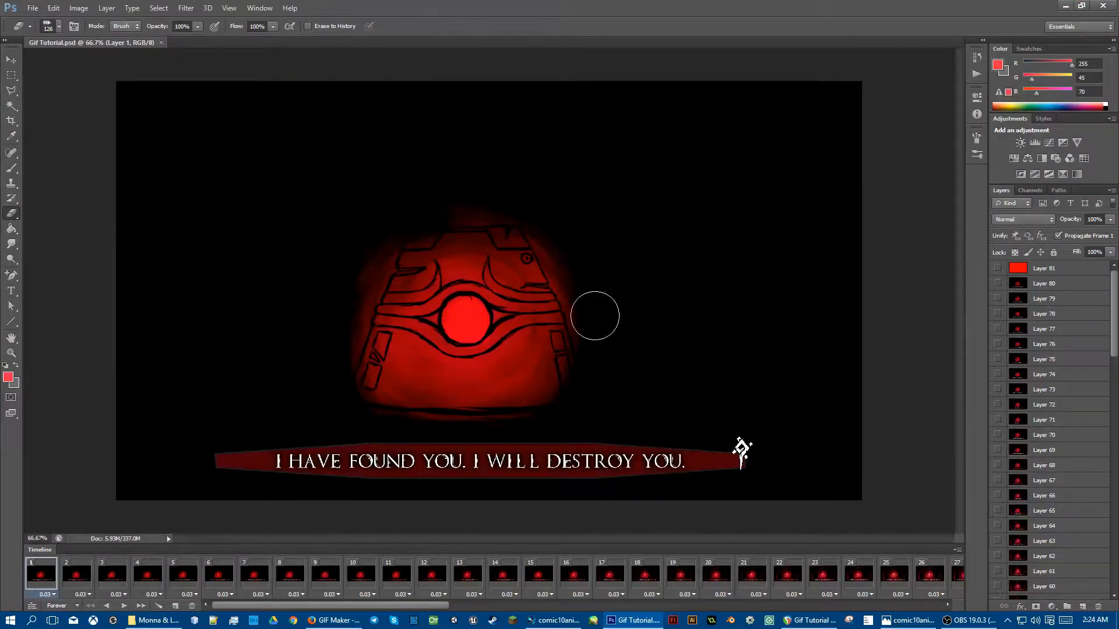
click(31, 8)
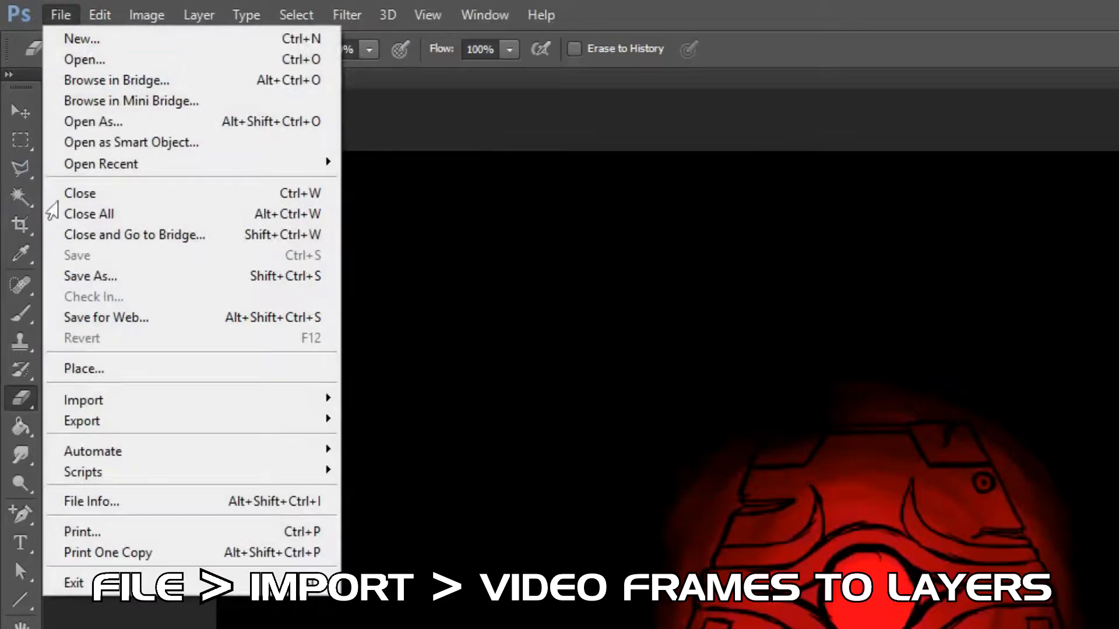
mouse_move(125, 410)
mouse_move(257, 399)
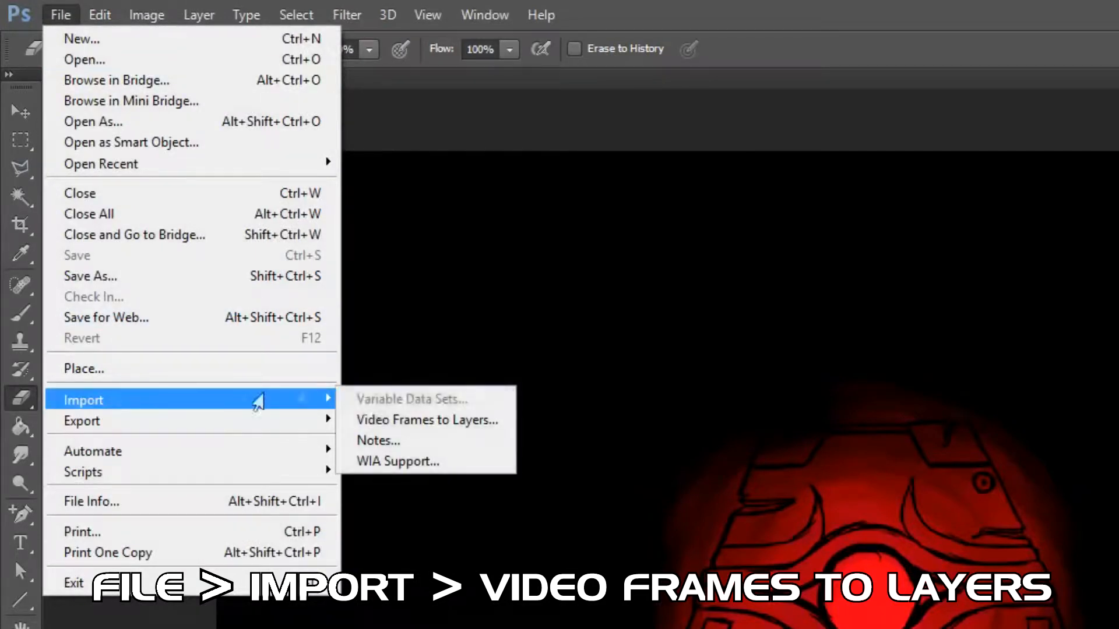
click(433, 422)
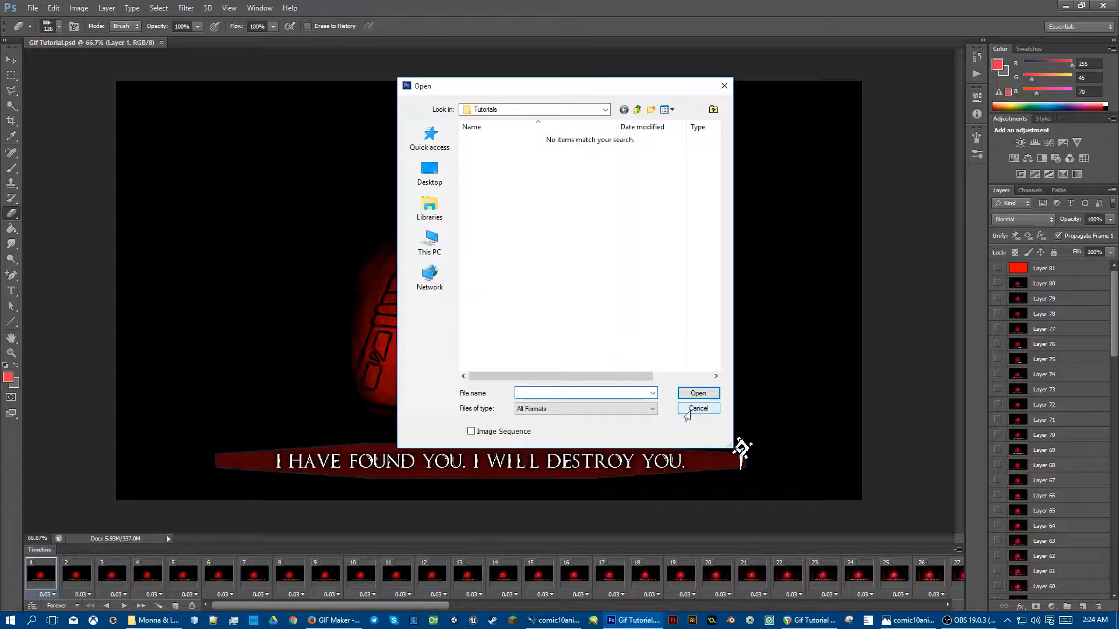
click(688, 415)
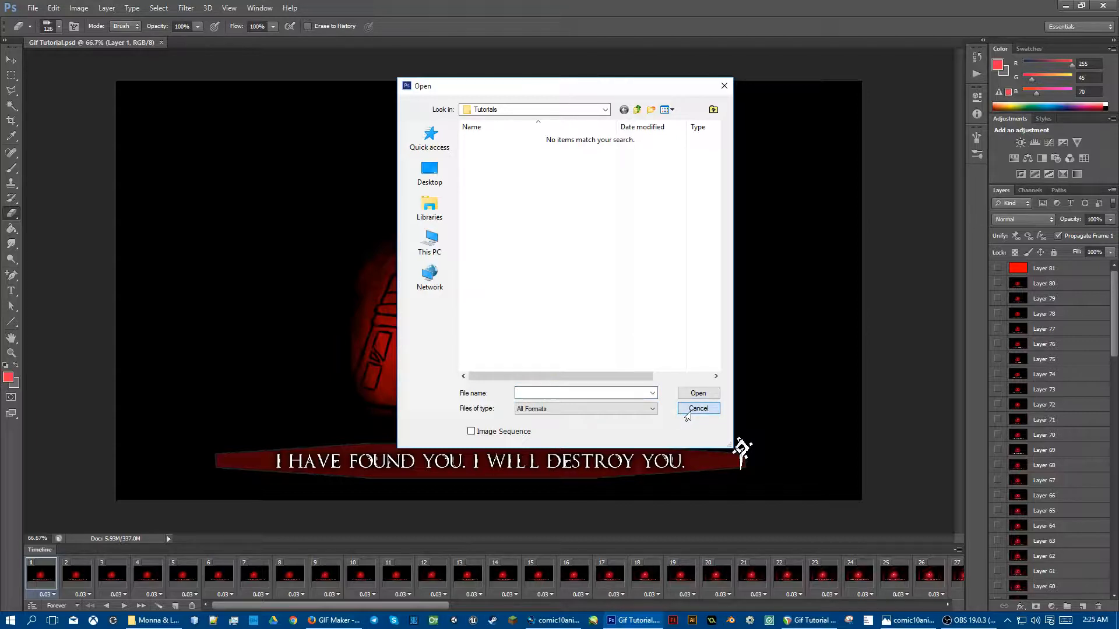
click(687, 415)
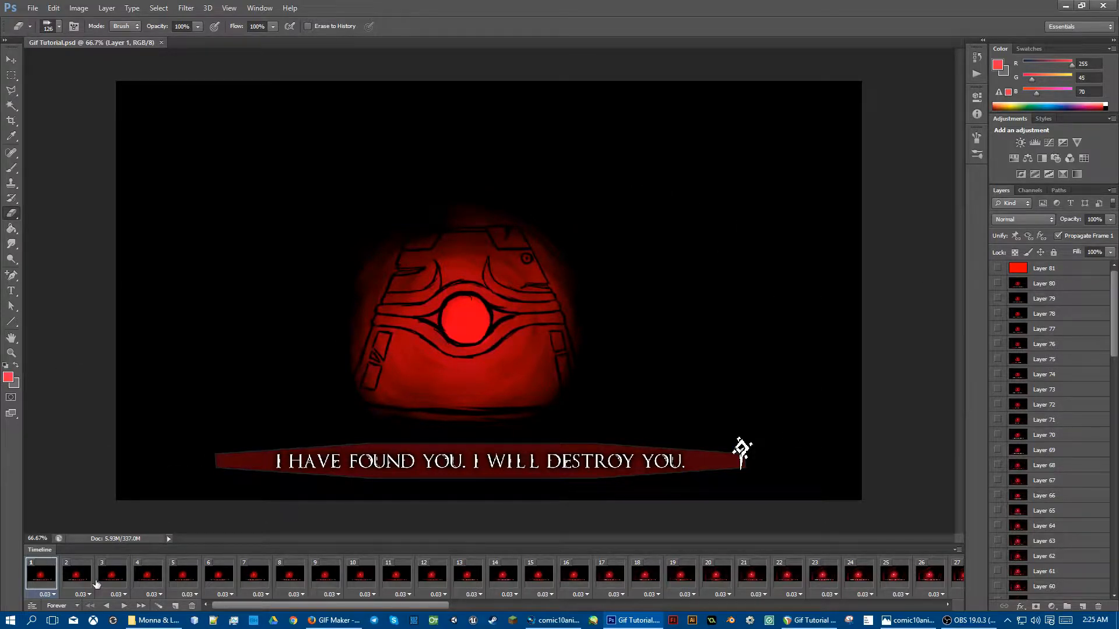
Step: Inspect the frame delay options for the first timeline frame without changing them
mouse_move(247, 609)
mouse_down()
mouse_move(693, 622)
mouse_move(257, 609)
mouse_up()
click(52, 595)
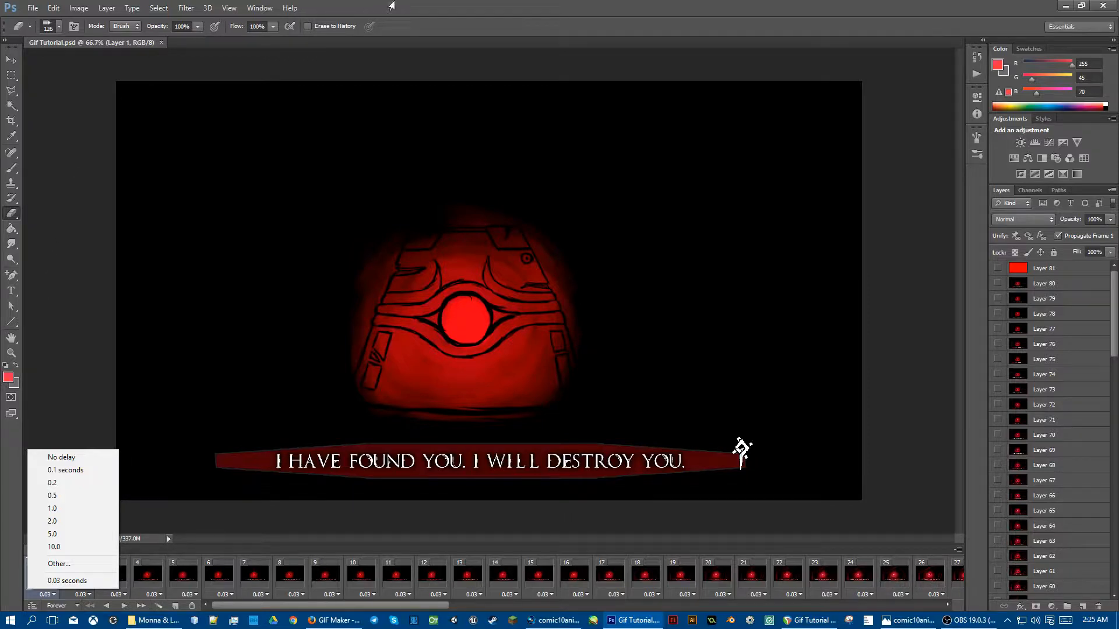
click(392, 5)
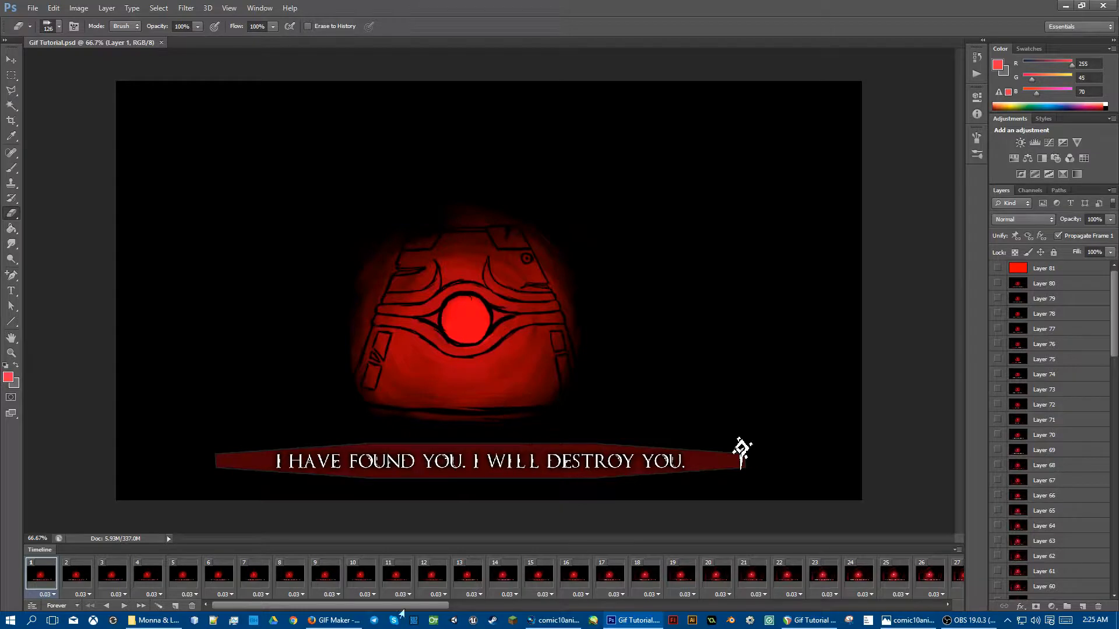
Step: Delete the final solid red frame 81 from the animation timeline
drag(389, 604, 918, 619)
click(955, 574)
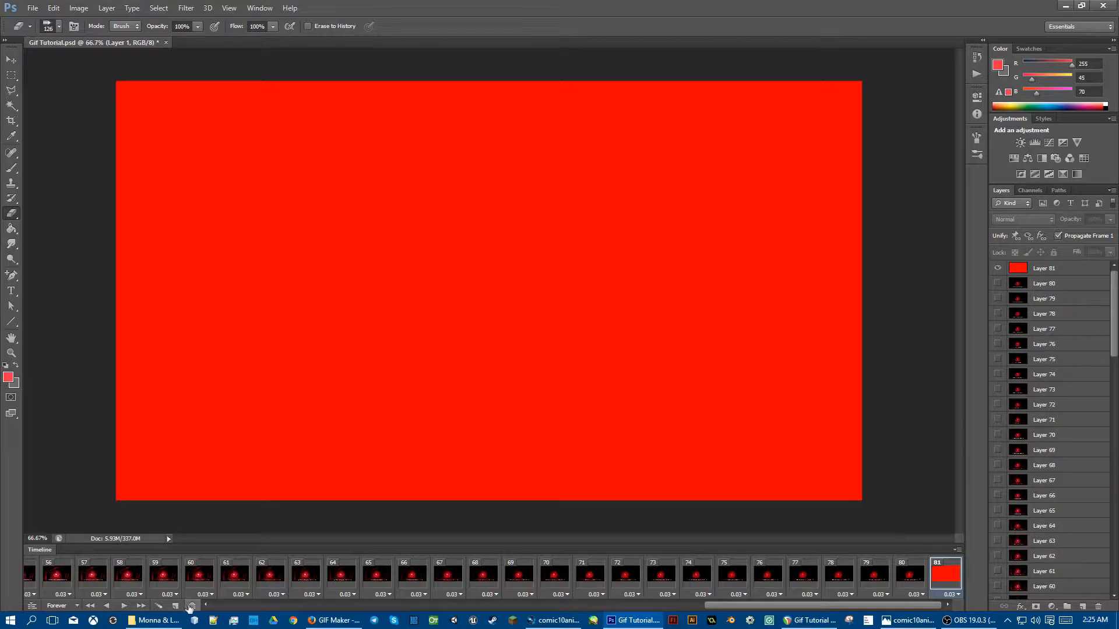
click(191, 606)
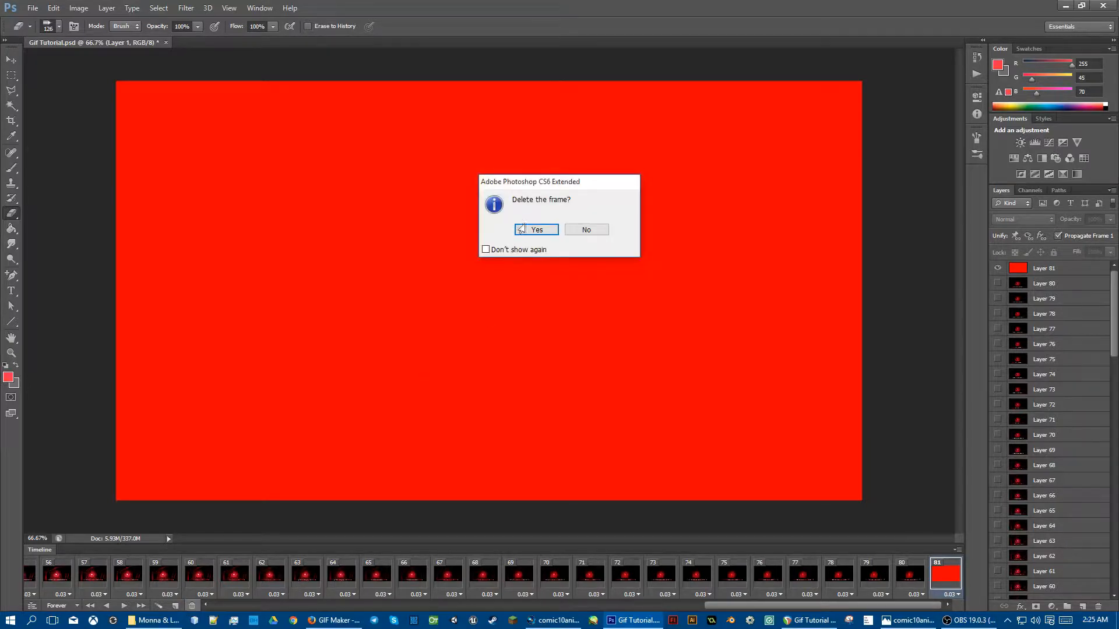
click(522, 229)
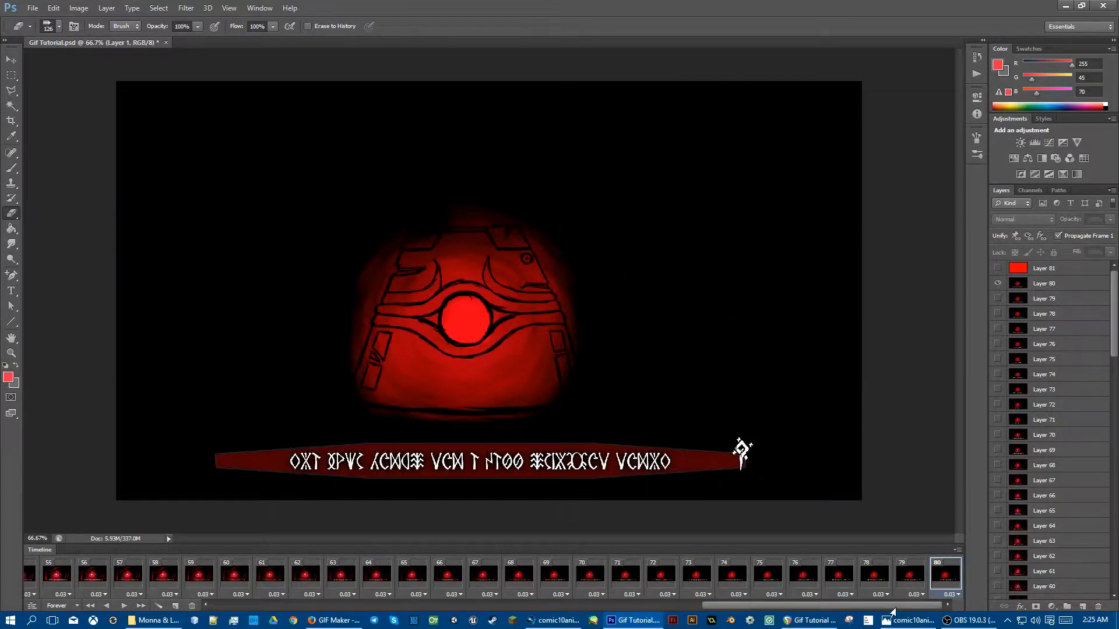
Step: Select frame 1 of the timeline and open the Save for Web dialog
drag(895, 608, 362, 609)
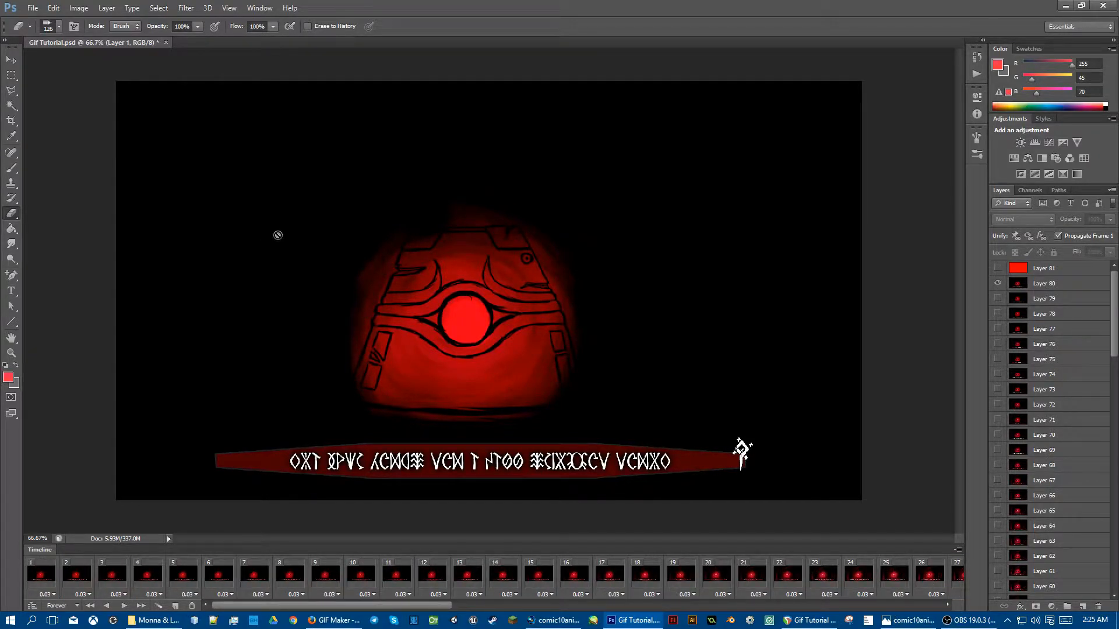
click(38, 579)
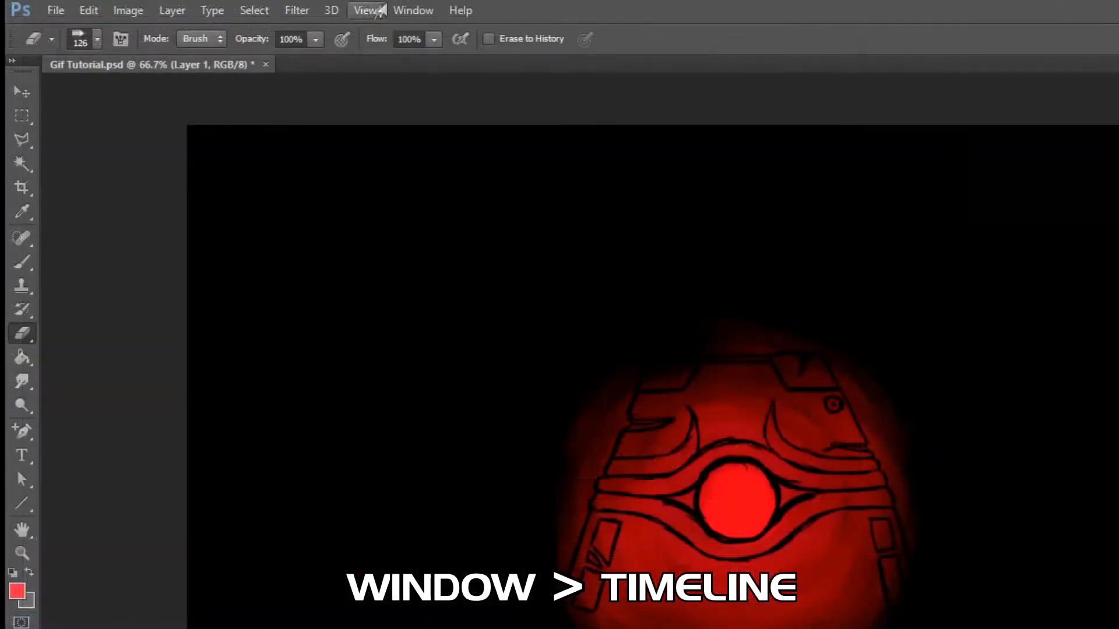
click(392, 10)
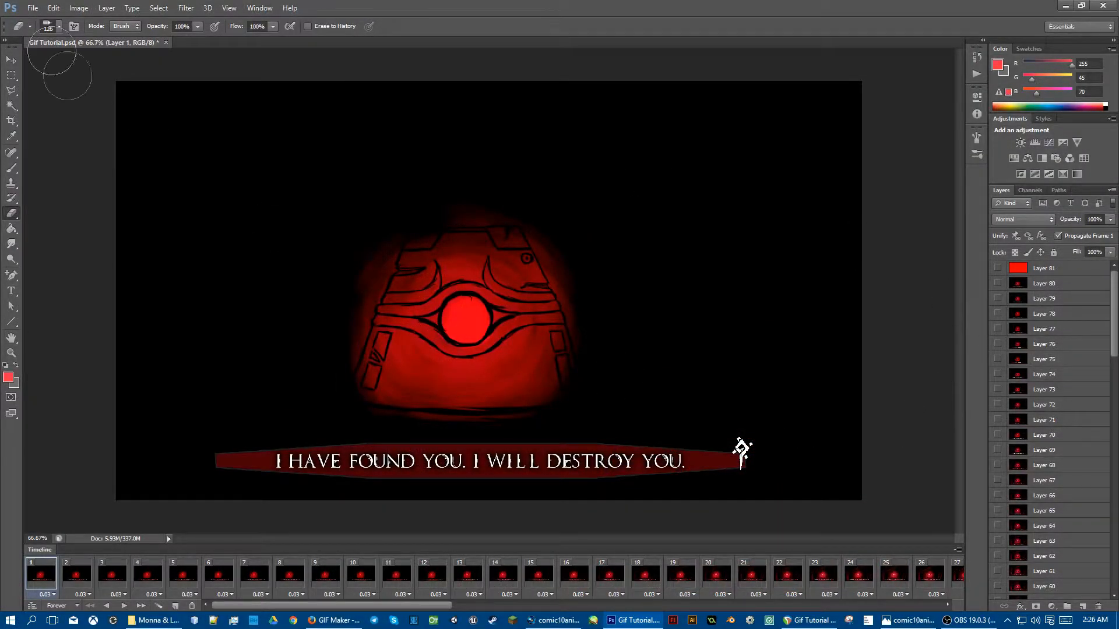
click(25, 8)
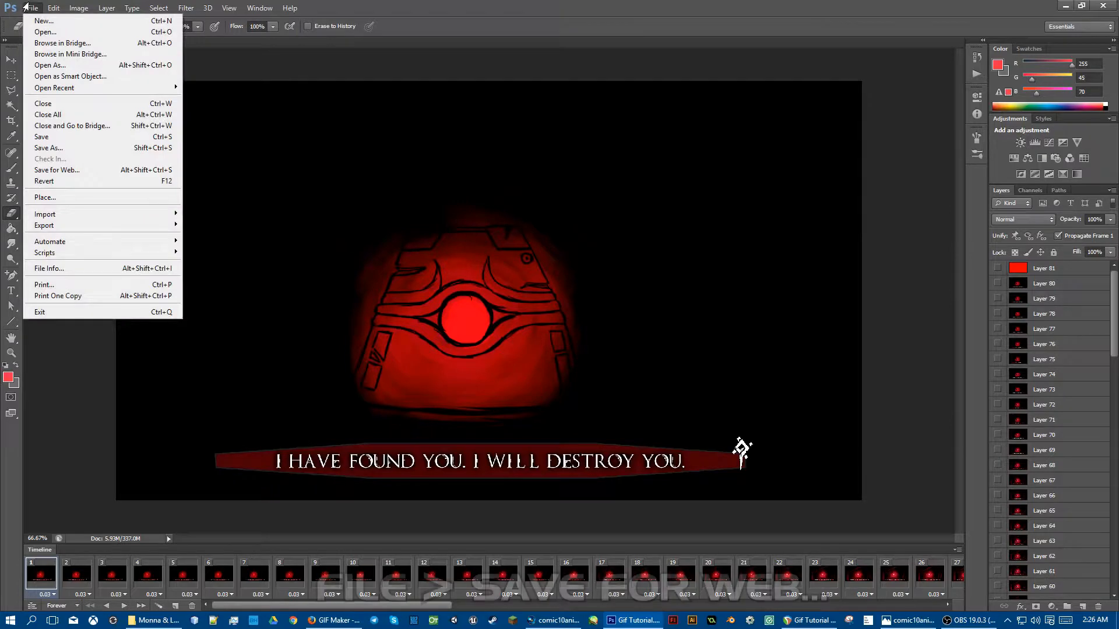
click(81, 169)
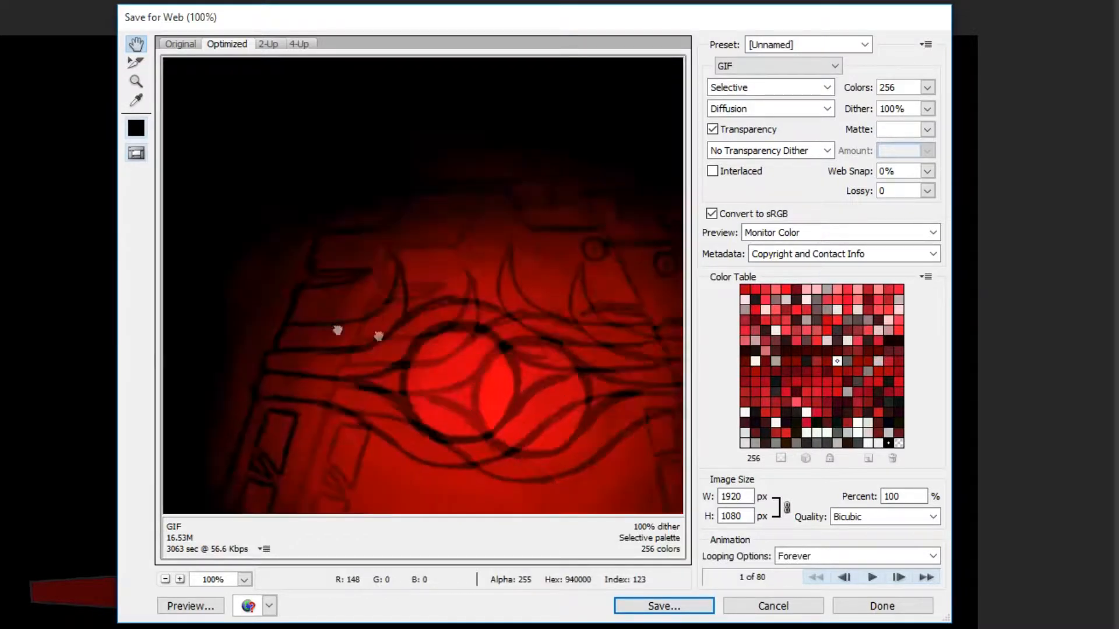
Step: Pan around the optimized preview and play the animation preview, then return to the first frame
drag(252, 267, 640, 251)
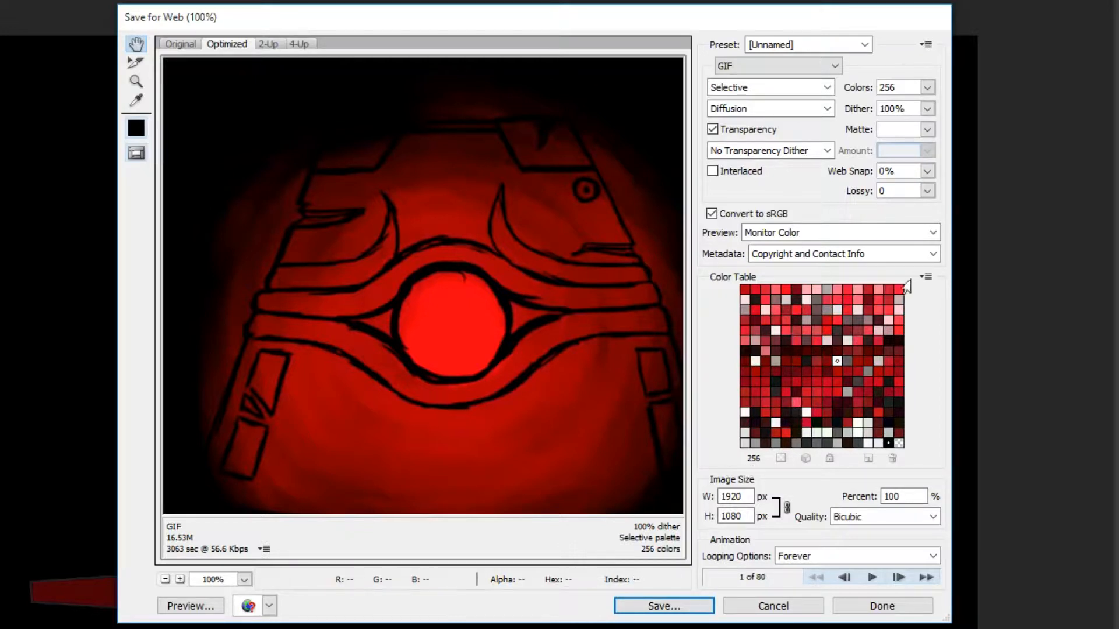
drag(507, 414, 478, 379)
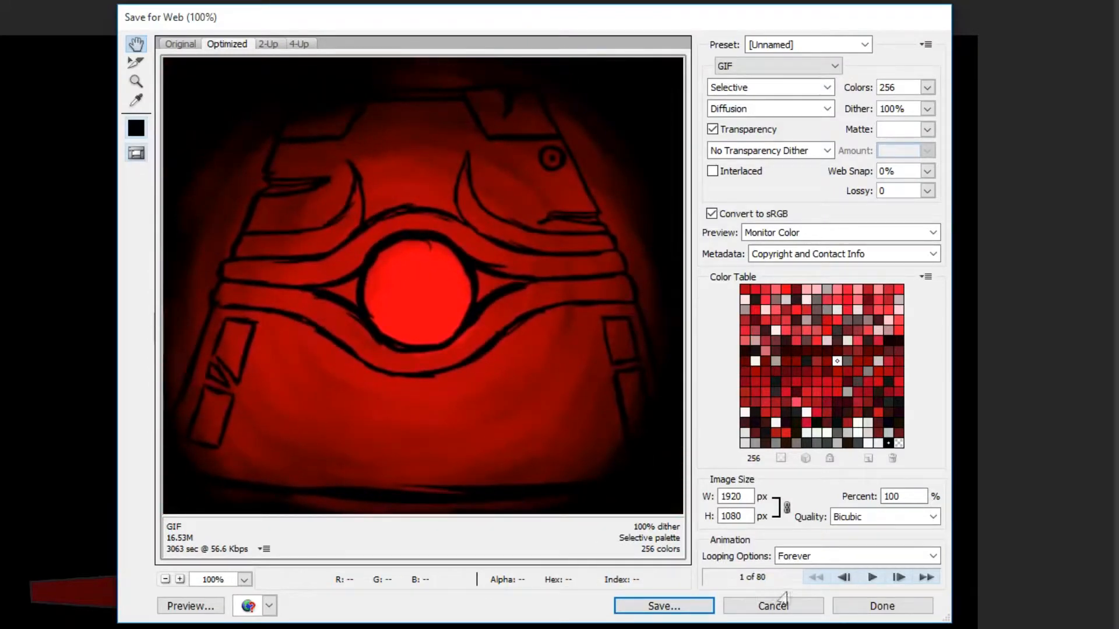
click(872, 577)
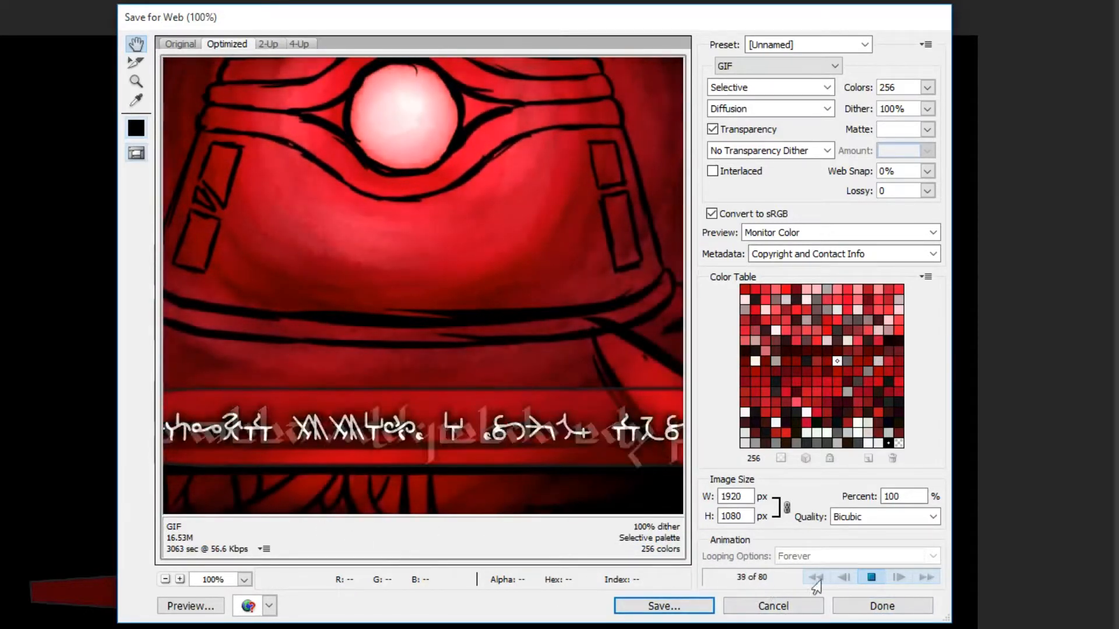
click(871, 577)
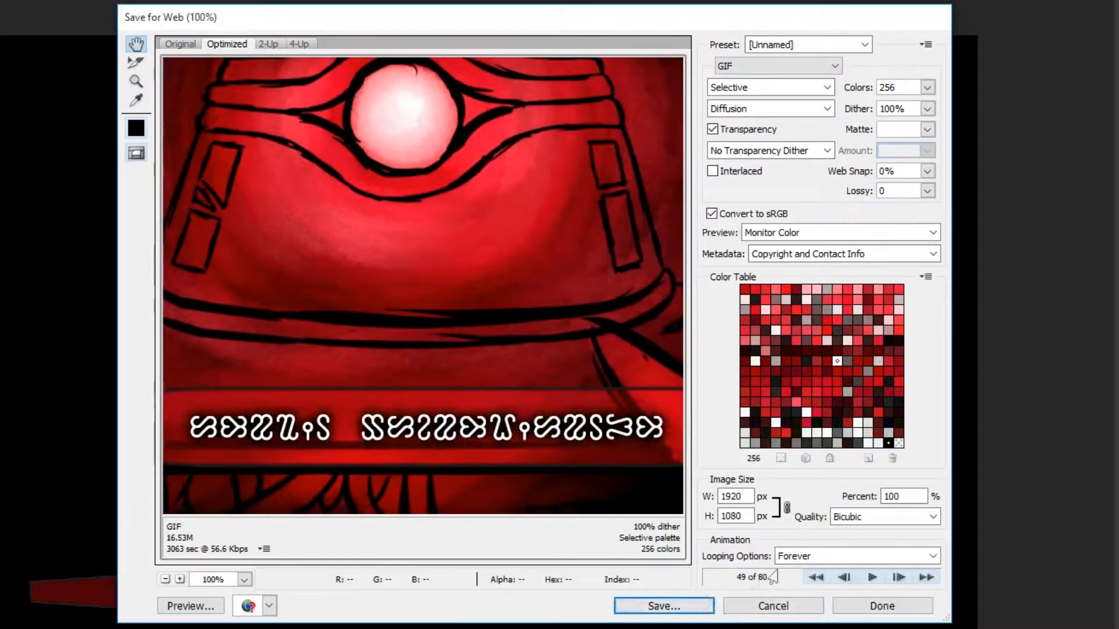
click(816, 577)
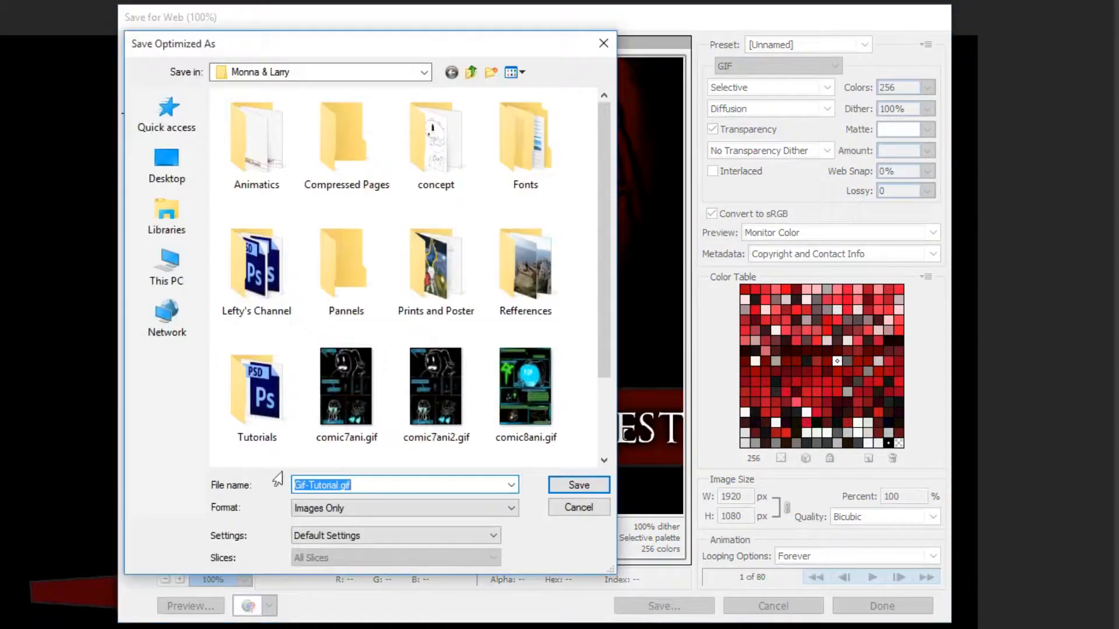
Step: Save the optimized GIF as comic10ani1.gif, reusing the existing comic10ani.gif file name as a base
scroll(388, 367, down, 3)
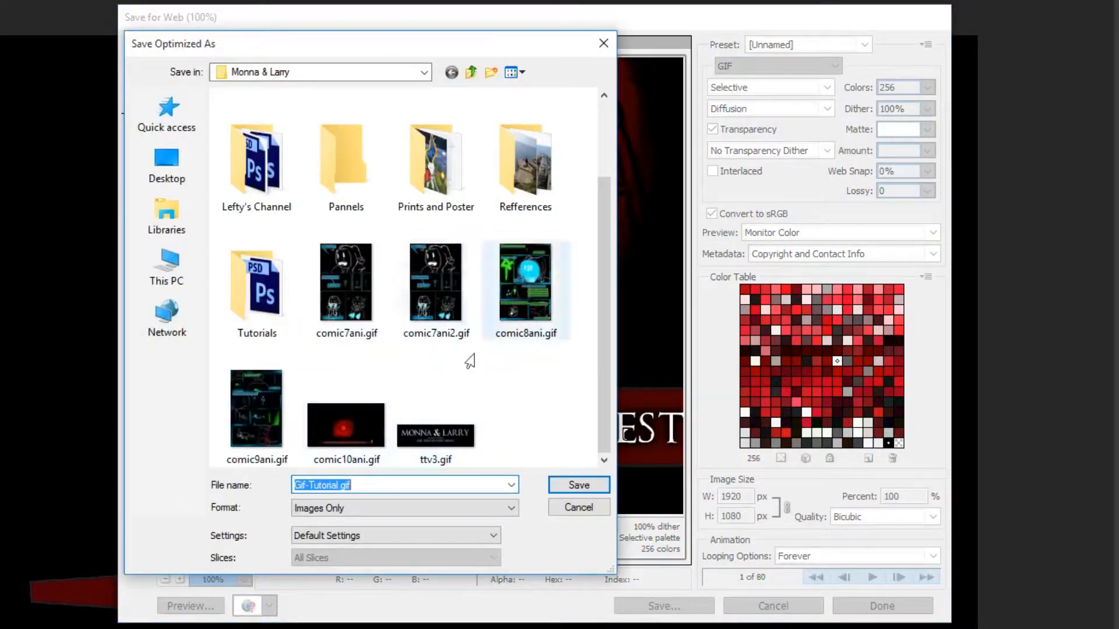
click(319, 431)
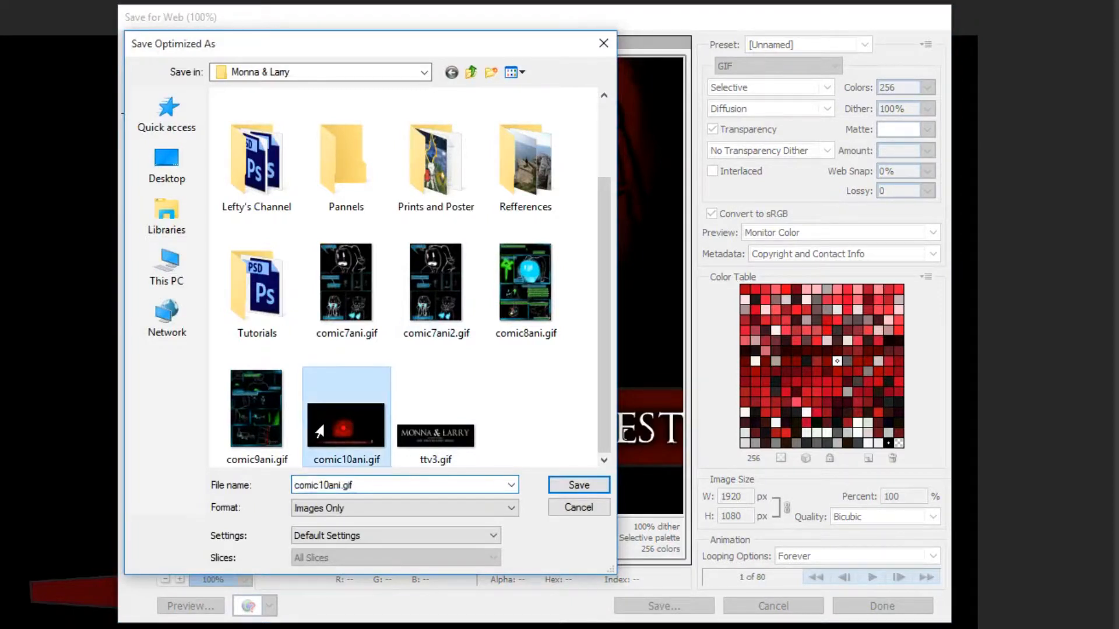
double_click(341, 487)
click(341, 487)
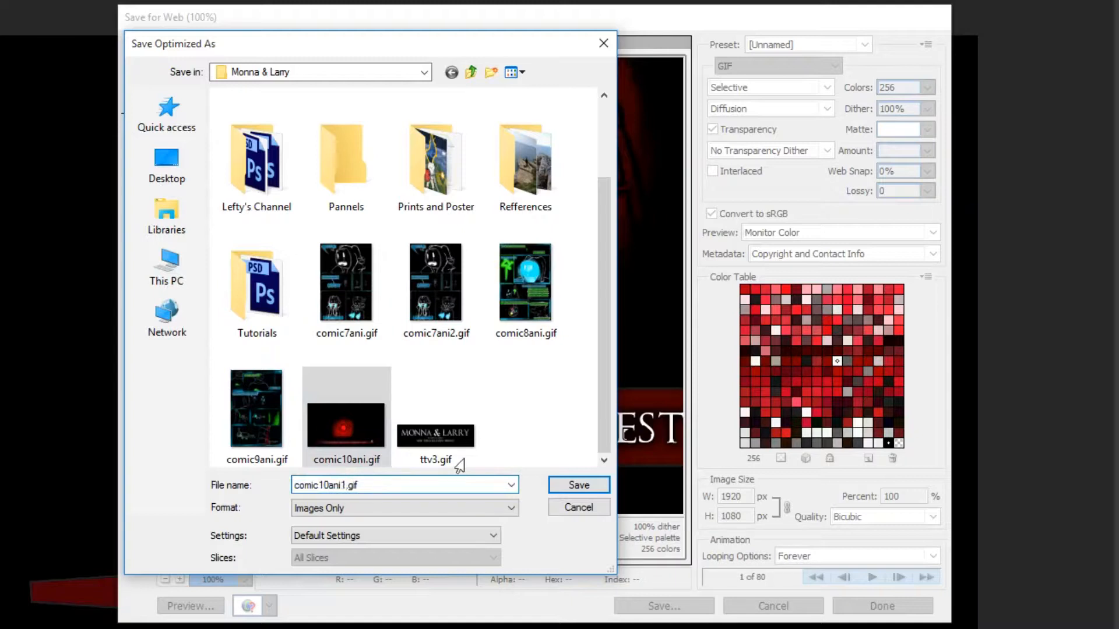
click(578, 486)
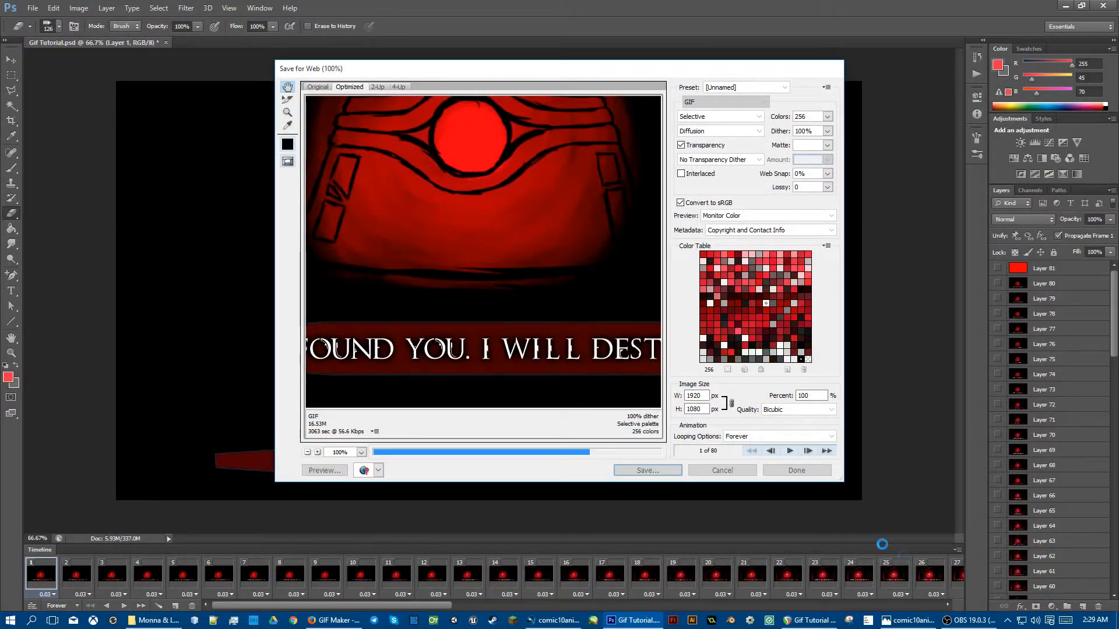
Step: Switch to the Photos viewer to watch the exported comic GIF
click(891, 606)
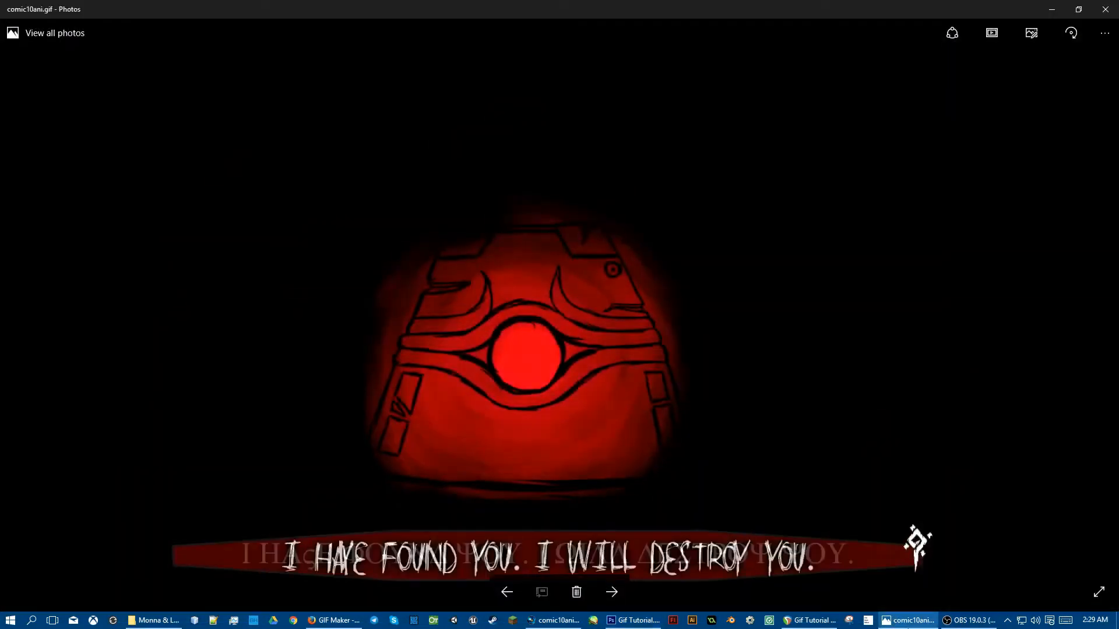